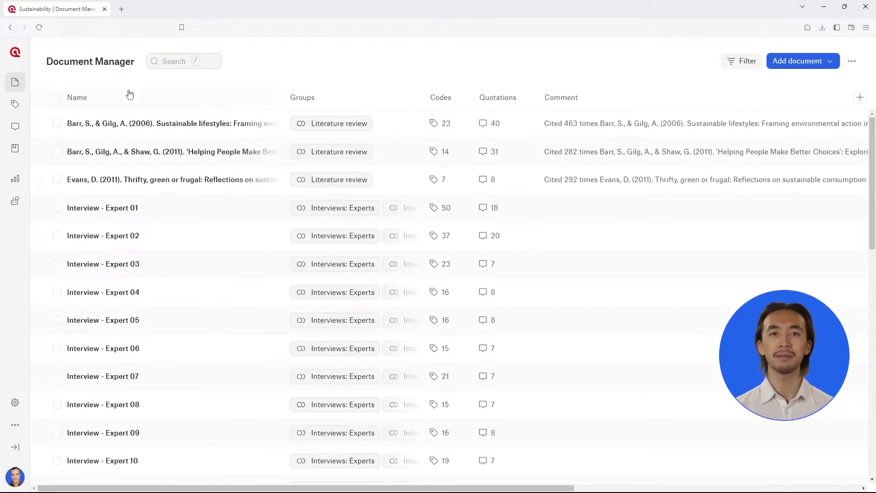
- From the project's codes list, create a new code named 'Economic Sustainability'
left_click(15, 104)
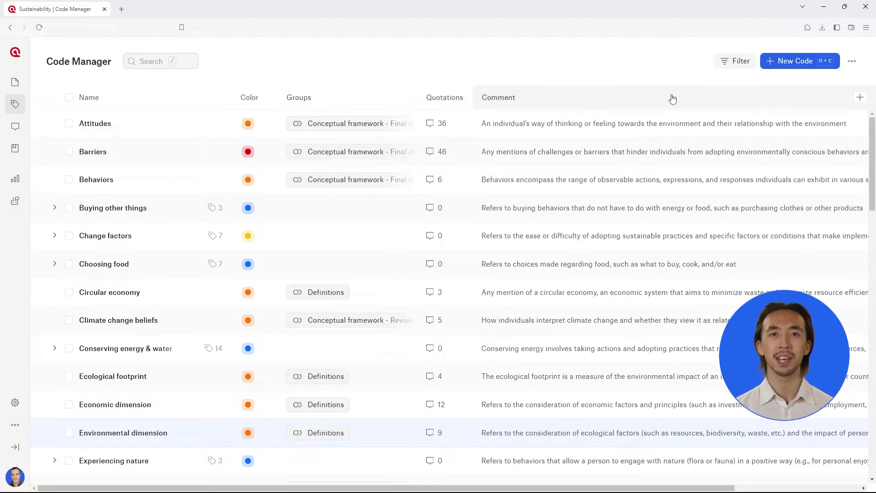
left_click(816, 63)
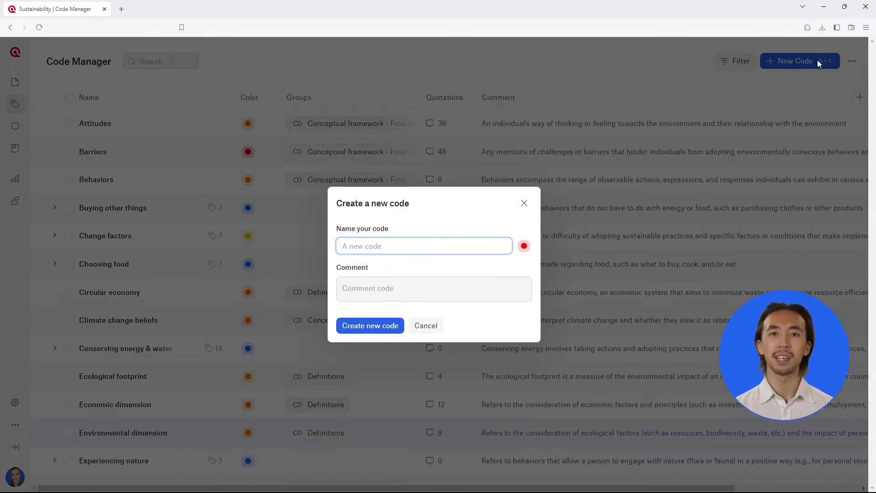
type("Economic Sustainability")
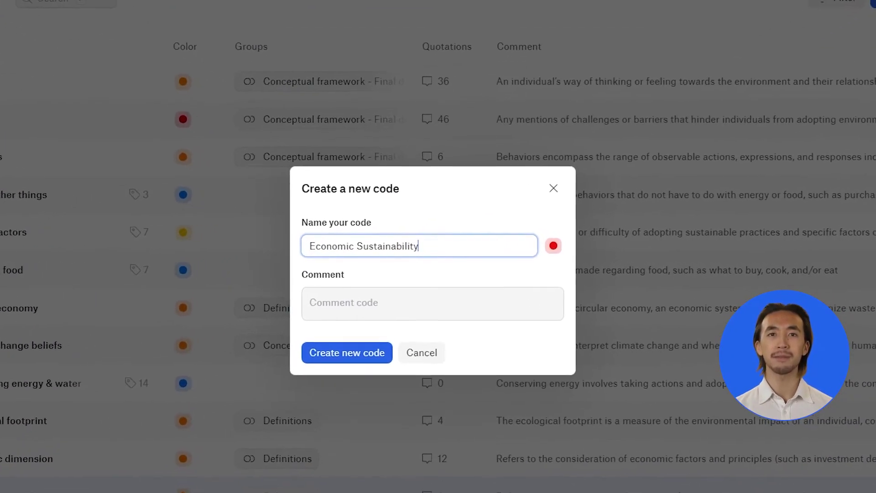
left_click(374, 358)
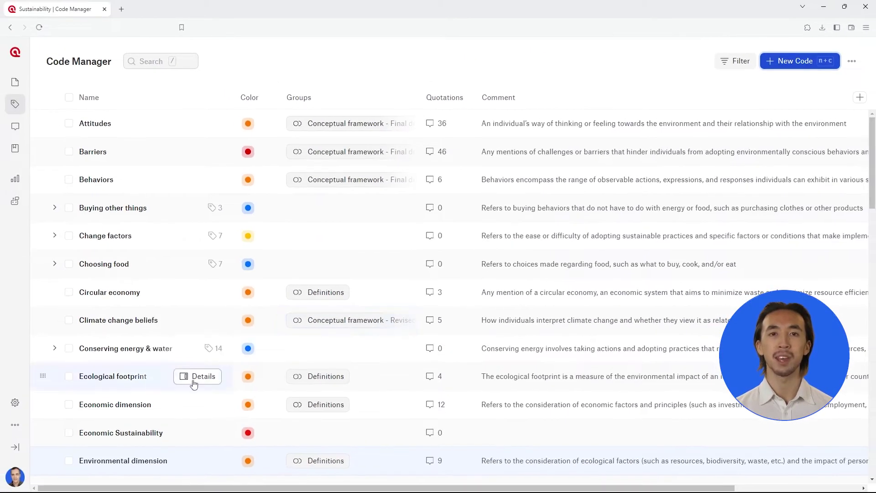
- Drag Economic dimension, then Circular economy, onto Economic Sustainability to make them its subcodes
left_click(45, 404)
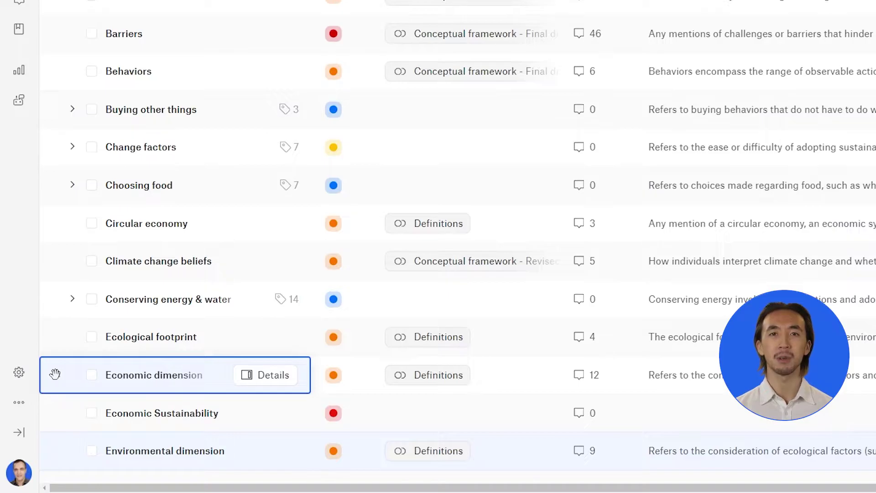
left_click_drag(55, 374, 140, 408)
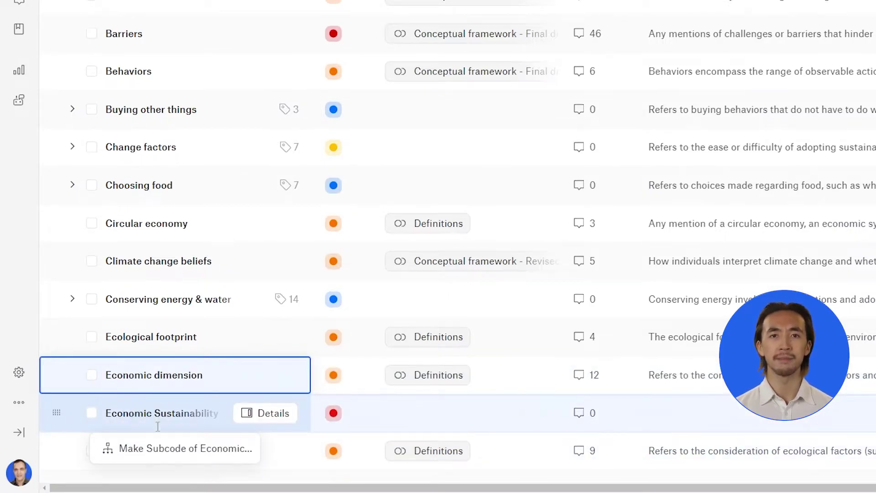
left_click(171, 450)
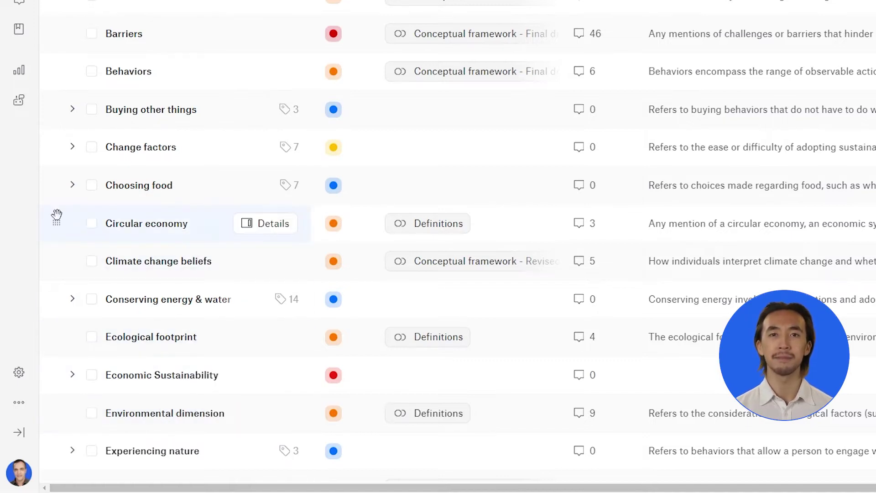
left_click_drag(57, 218, 148, 417)
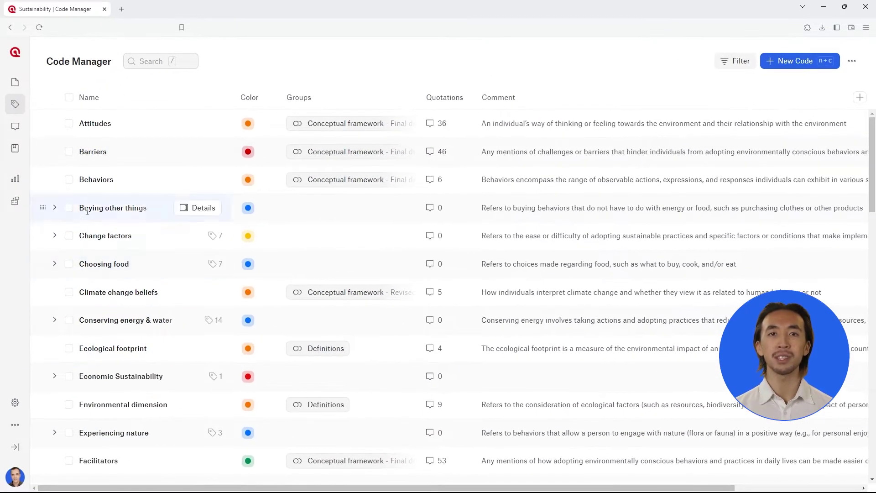
- Move the selected Barriers and Attitudes codes under Change factors, then tick Climate change beliefs
left_click(70, 153)
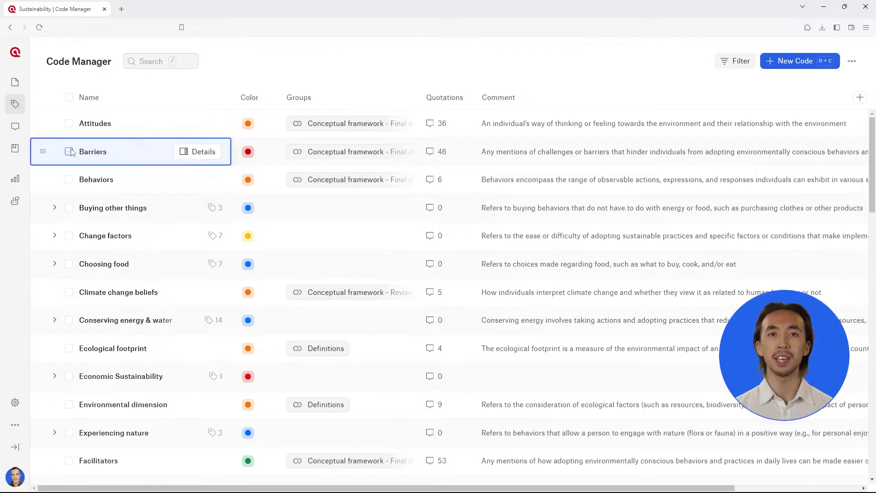
left_click(69, 124)
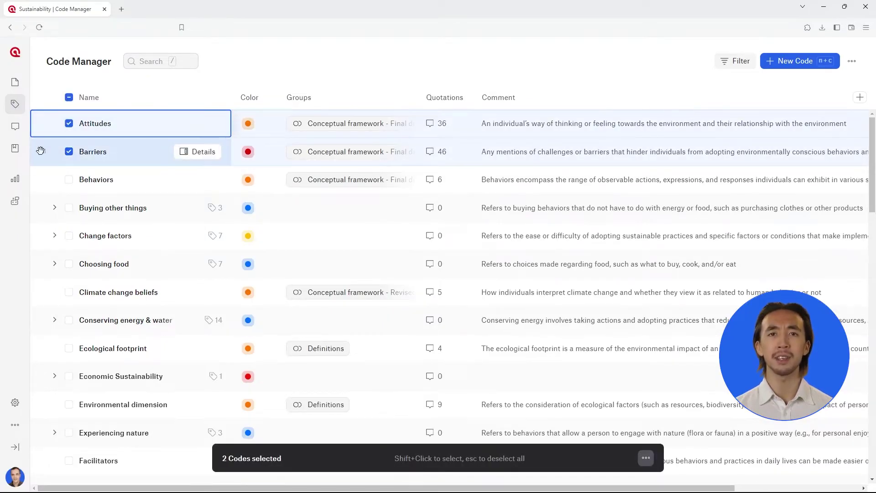
left_click_drag(40, 151, 110, 265)
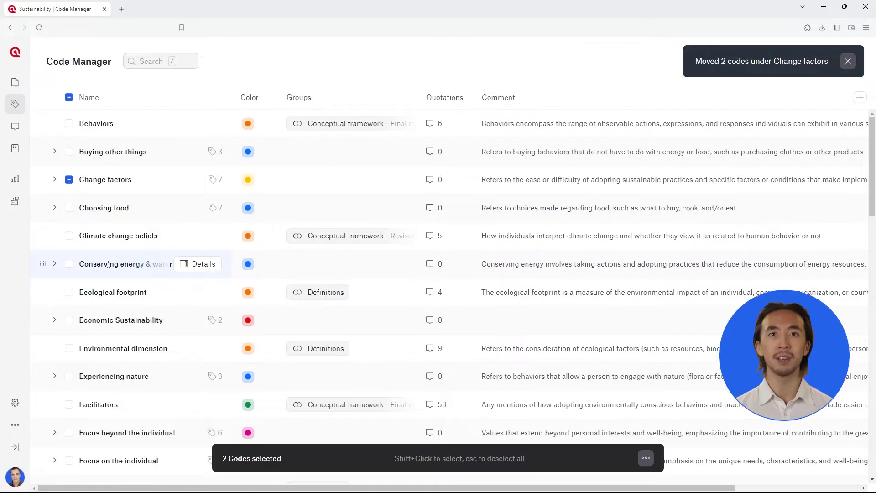
left_click(69, 235)
- Move Climate change beliefs, Ecological footprint and Environmental dimension into a newly created Climate code
left_click(69, 292)
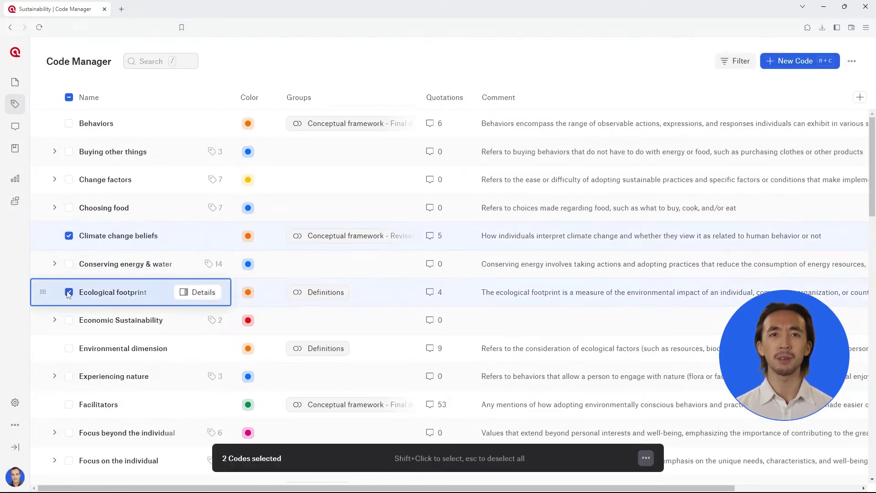
left_click(69, 349)
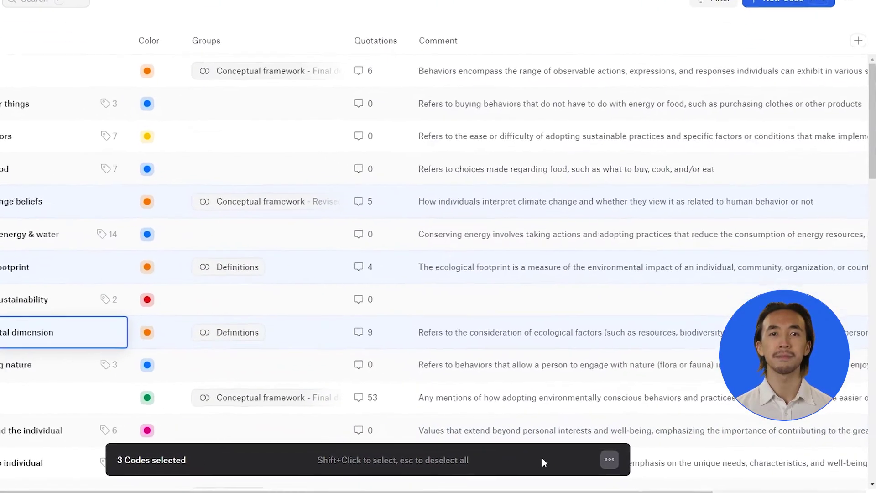
left_click(591, 462)
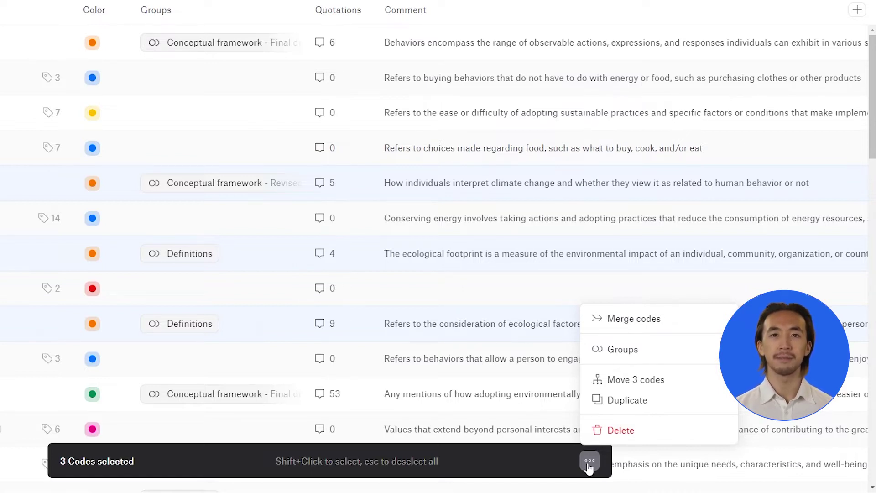
left_click(613, 382)
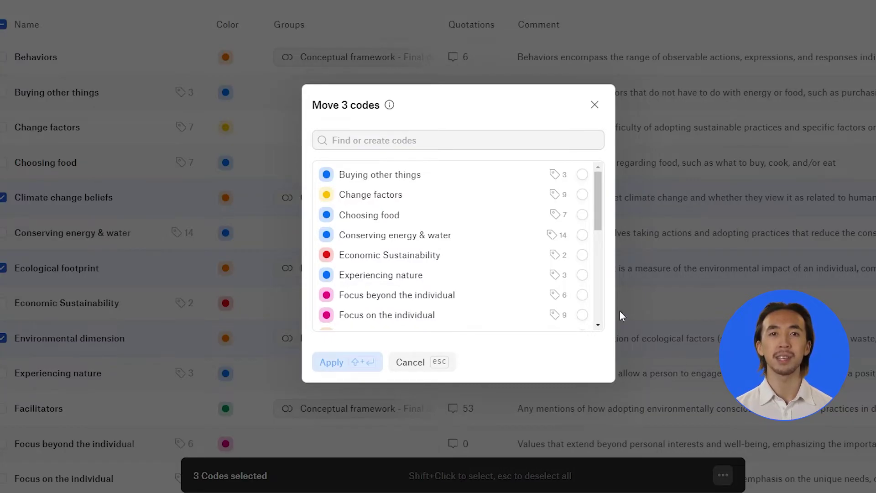
left_click(581, 195)
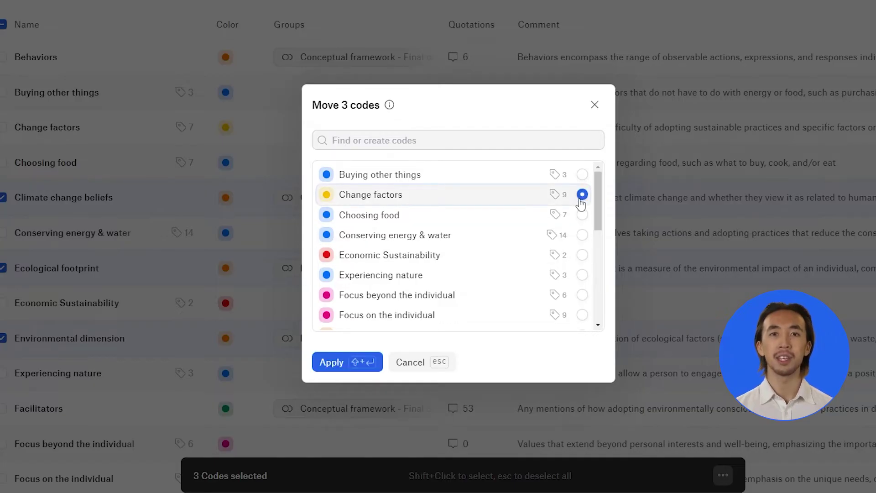
left_click(416, 142)
type("Clima")
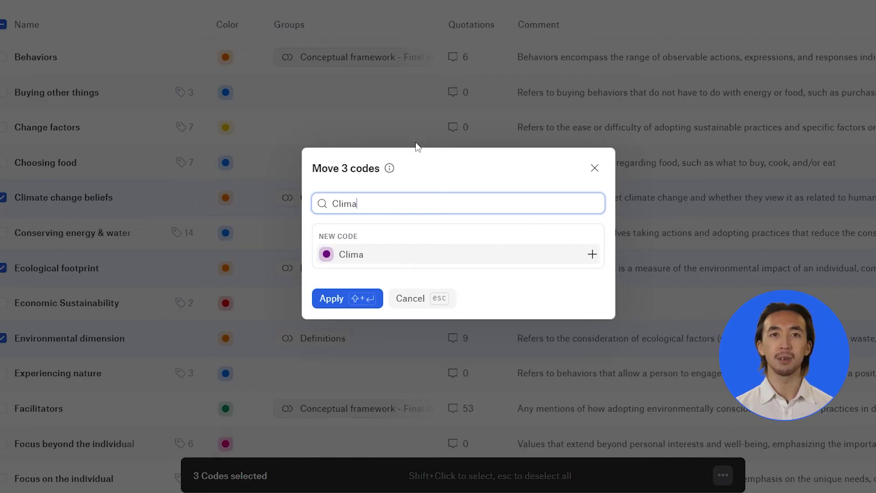
type("te")
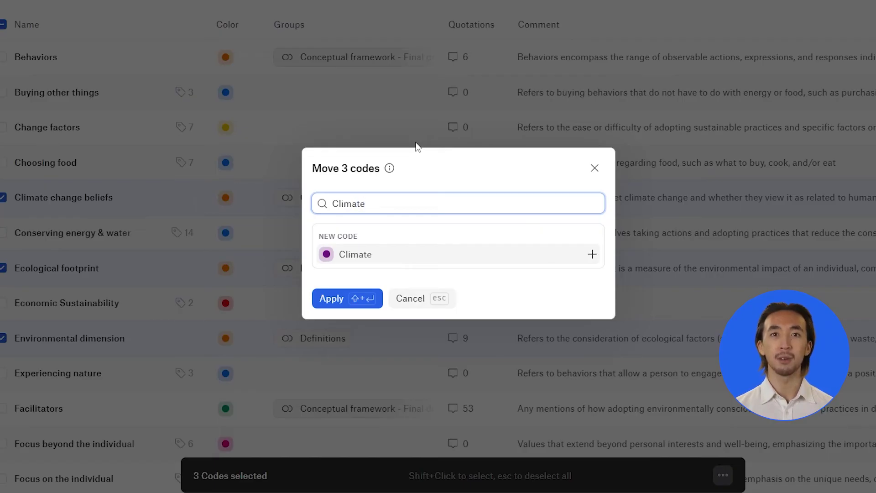
left_click(591, 255)
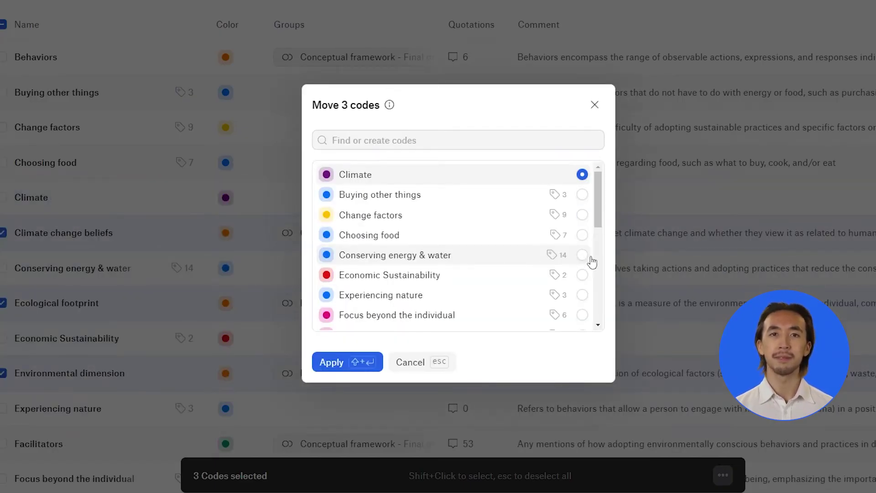
left_click(354, 362)
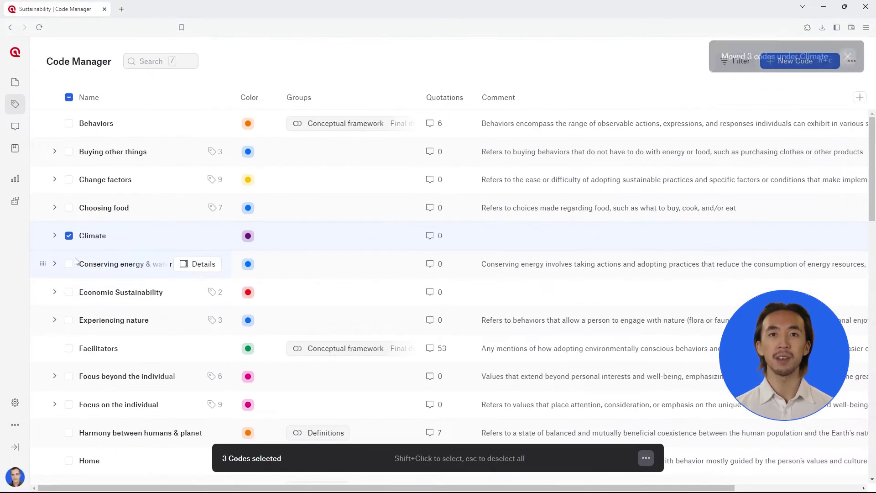
- Expand Climate, view details for its subcodes and the category, then close the panel and deselect
left_click(54, 236)
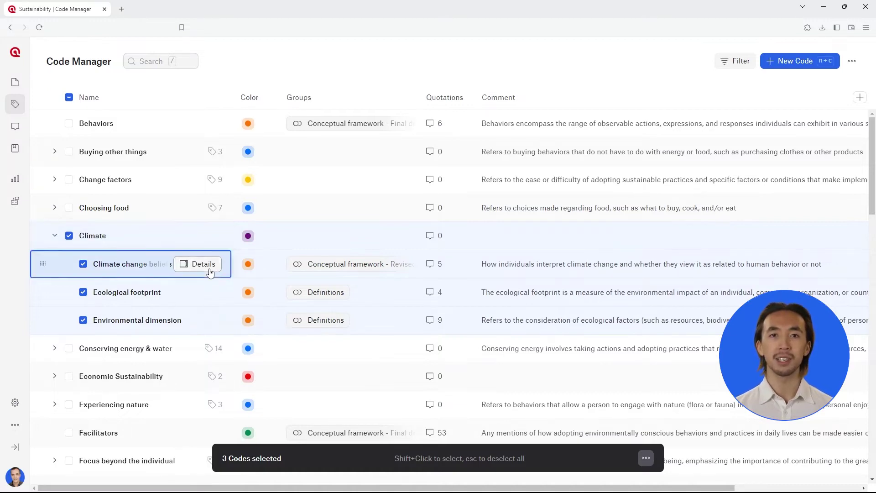
left_click(209, 270)
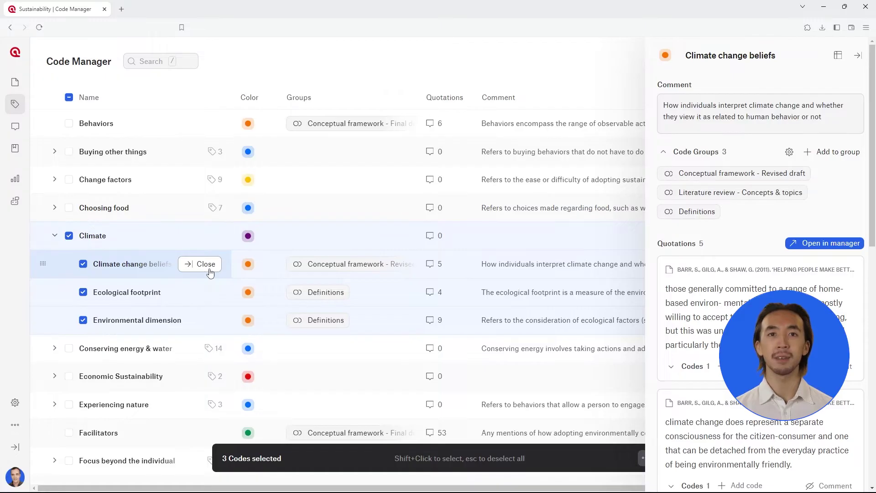
left_click(209, 294)
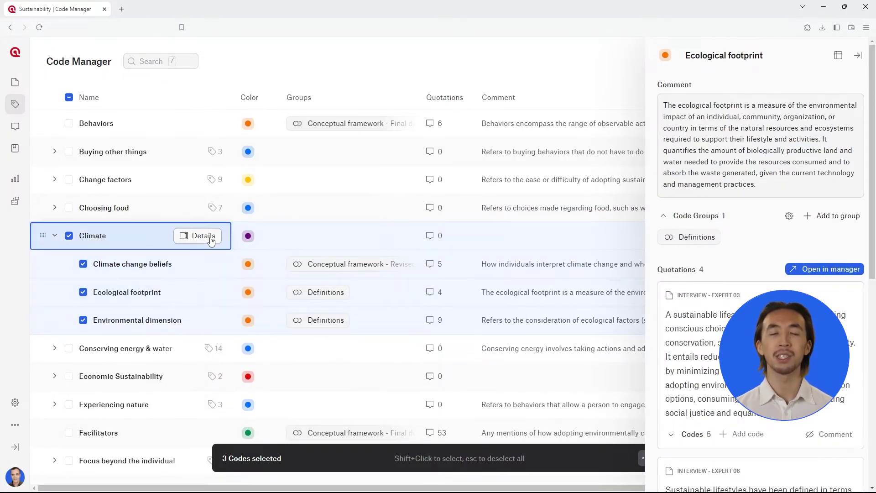
left_click(211, 239)
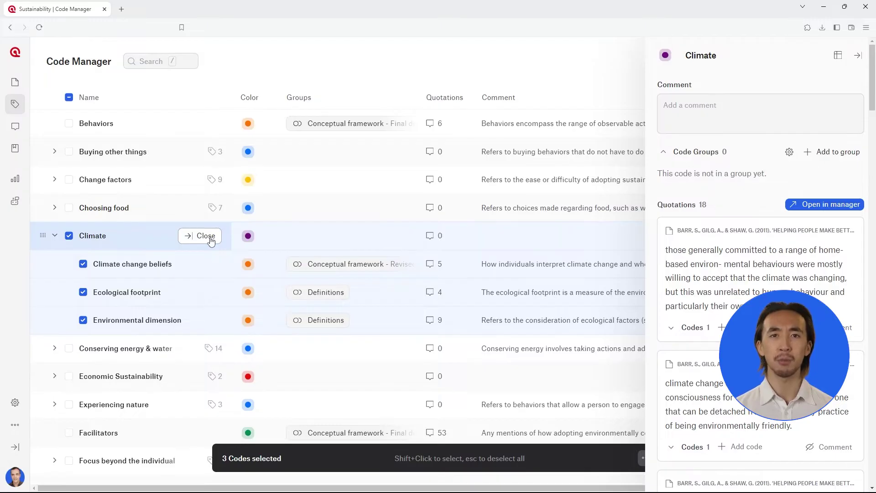
left_click(211, 239)
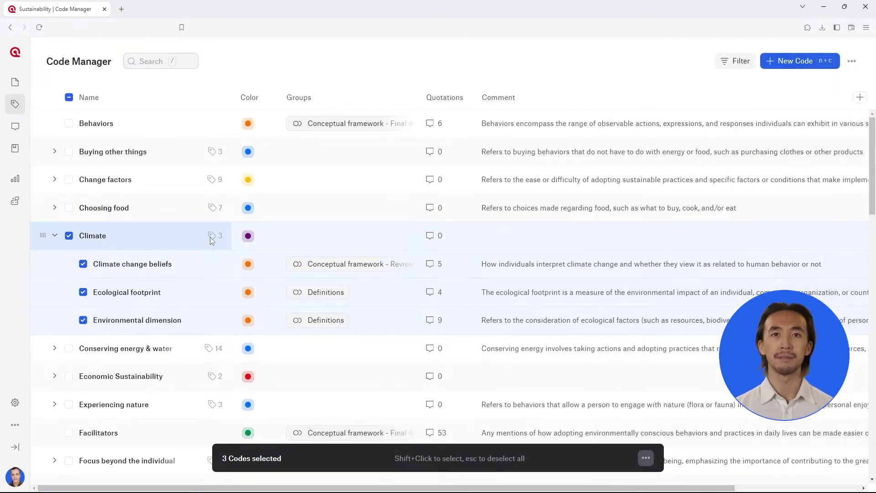
key("Escape")
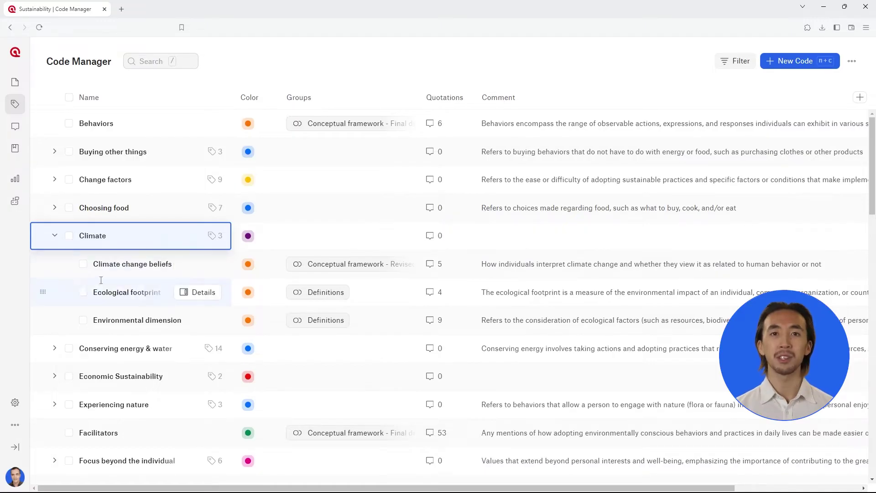
- Drag Ecological footprint out of Climate back to the top level of the code list
left_click(83, 292)
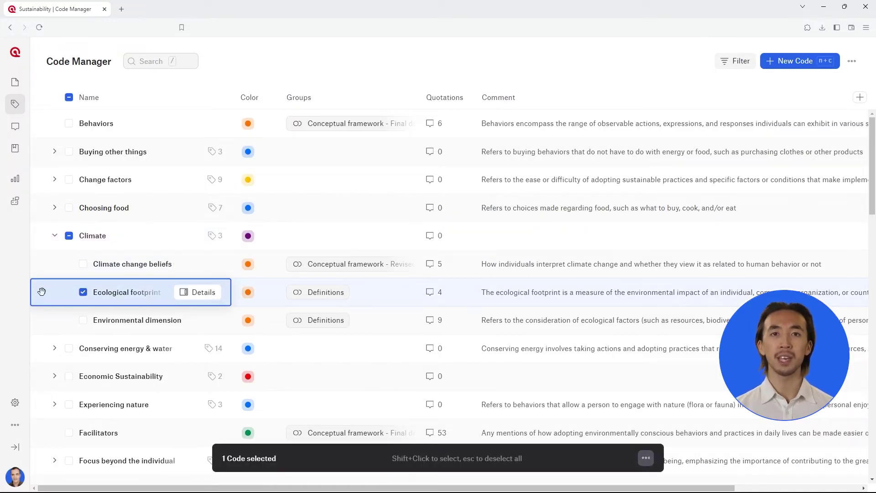
left_click_drag(41, 291, 439, 424)
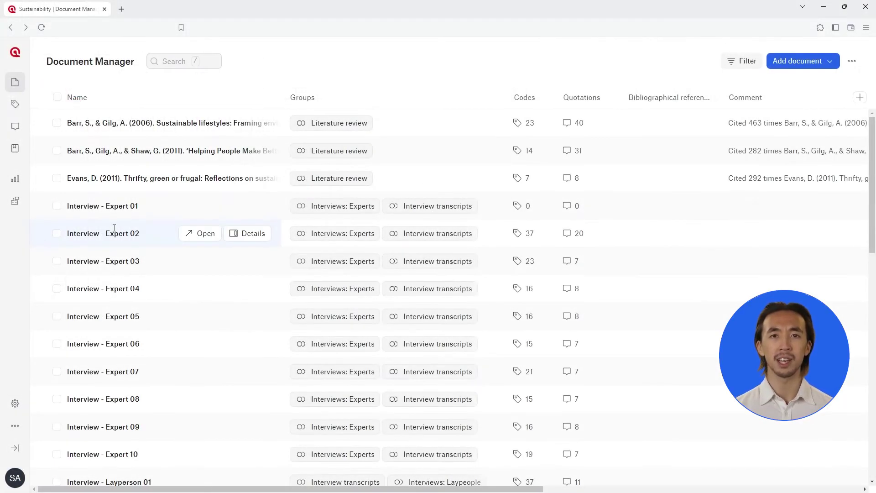
- Quote the opening sustainable-lifestyle definition in Interview - Expert 01 with all seven Change factors codes
left_click(201, 204)
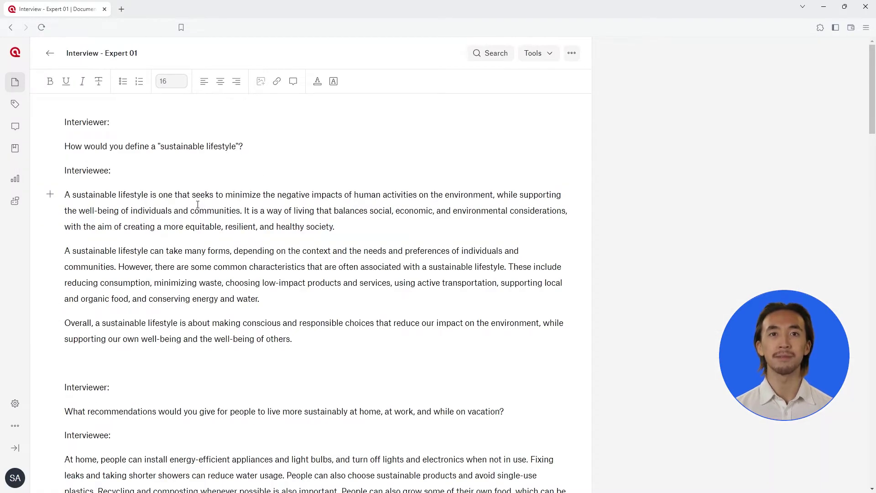
left_click_drag(67, 194, 242, 210)
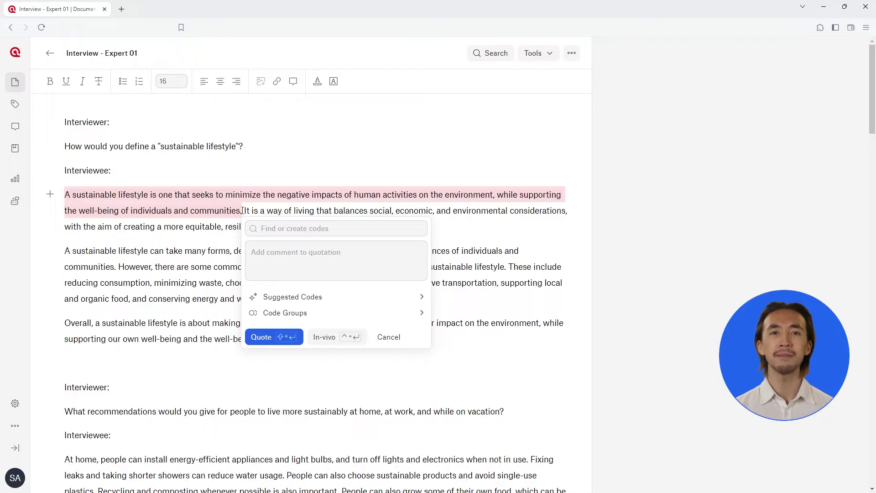
left_click(277, 228)
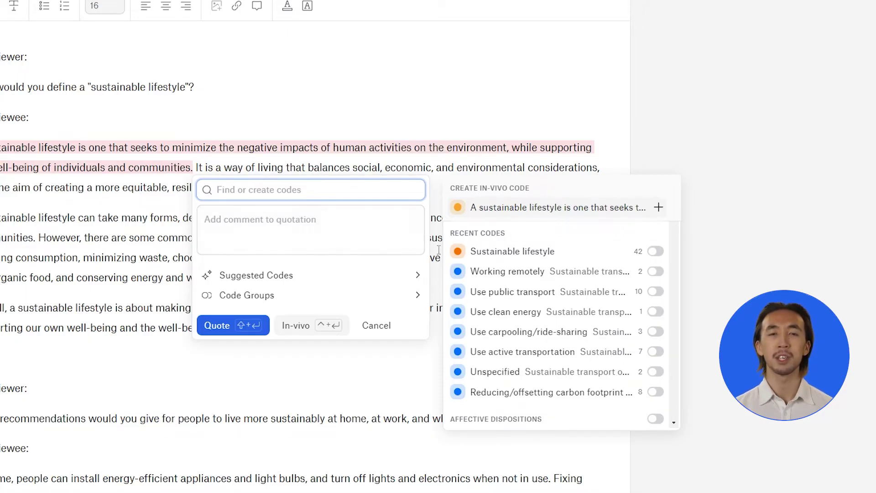
scroll(638, 283, "down", 4)
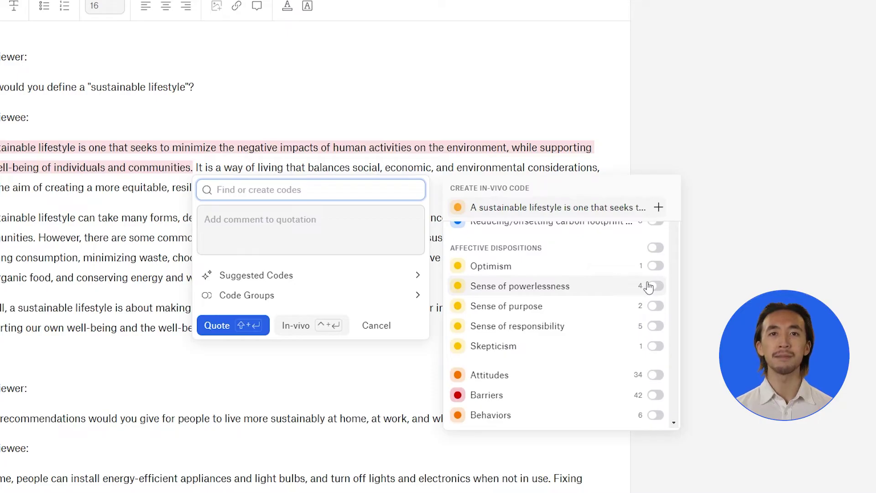
scroll(648, 287, "down", 5)
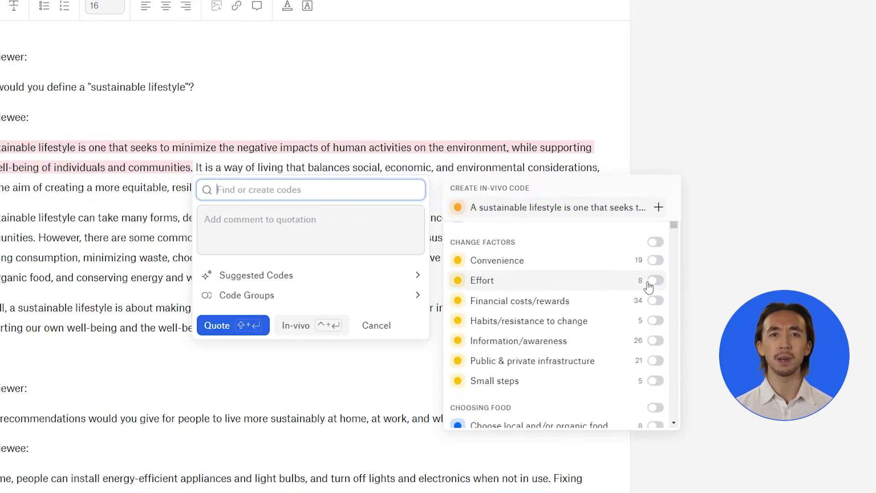
left_click(655, 341)
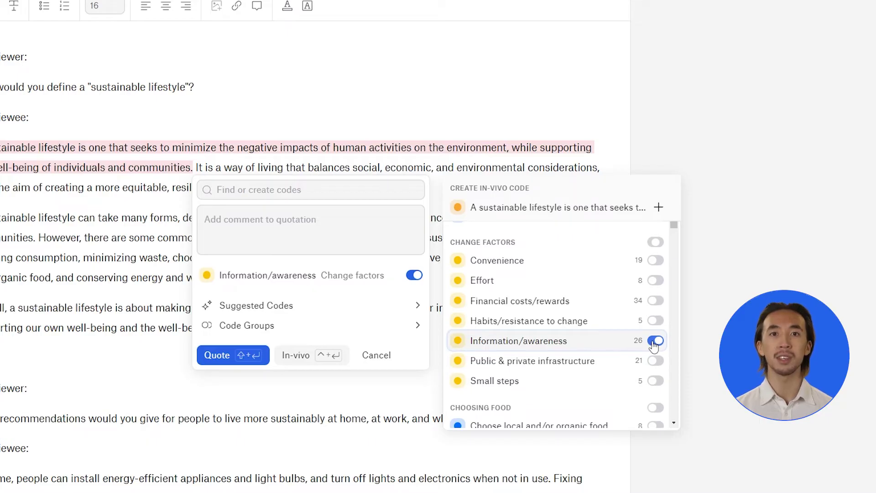
left_click(655, 279)
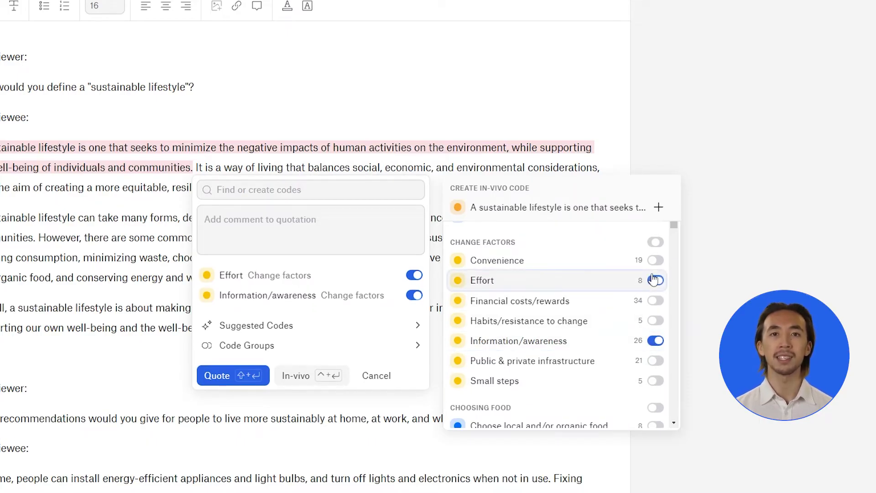
left_click(654, 242)
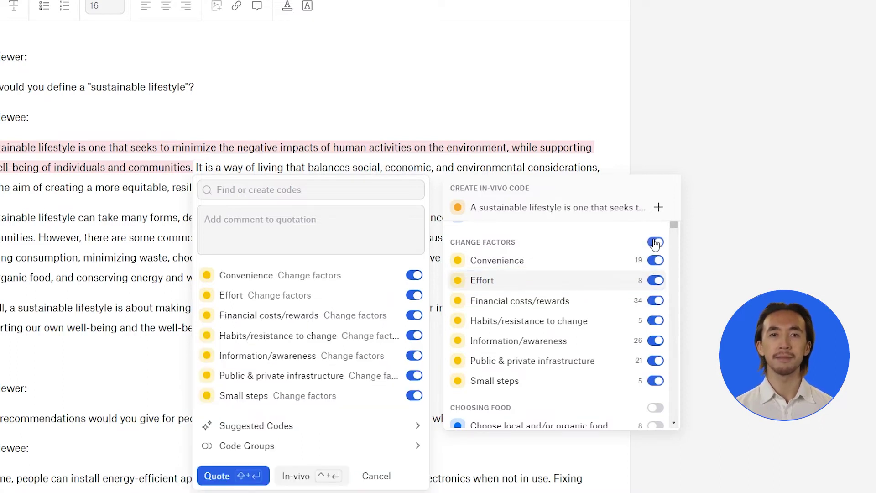
left_click(245, 477)
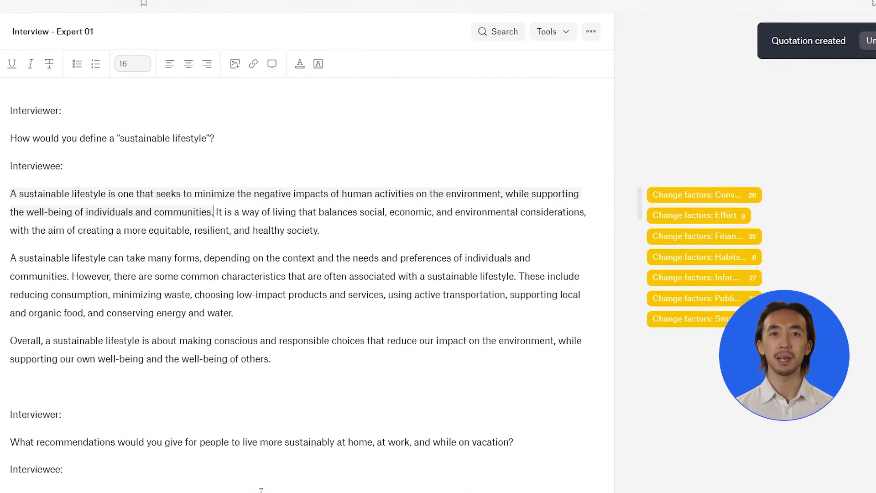
- Run AI Coding on Interview - Expert 01 from Tools after accepting the agreement
left_click(549, 38)
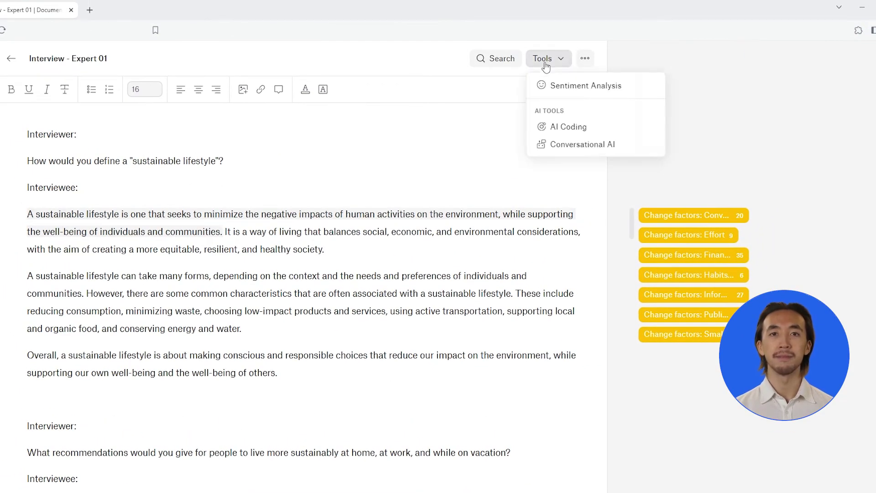
left_click(558, 127)
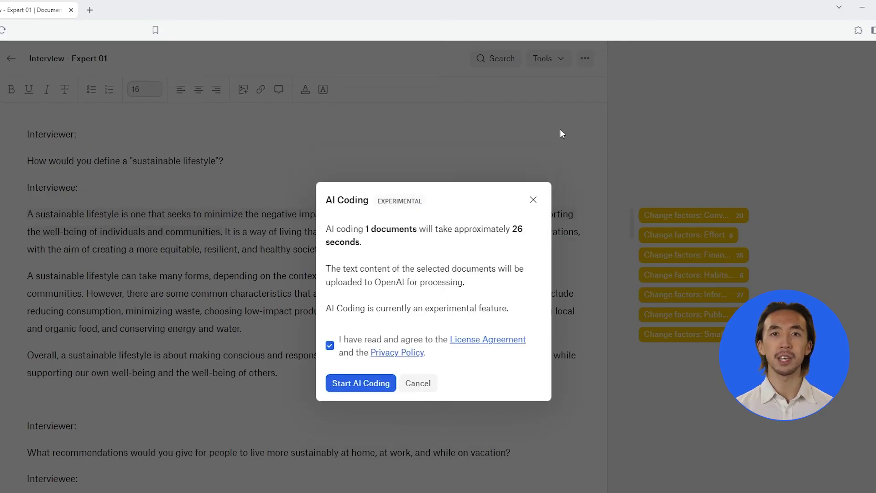
left_click(387, 385)
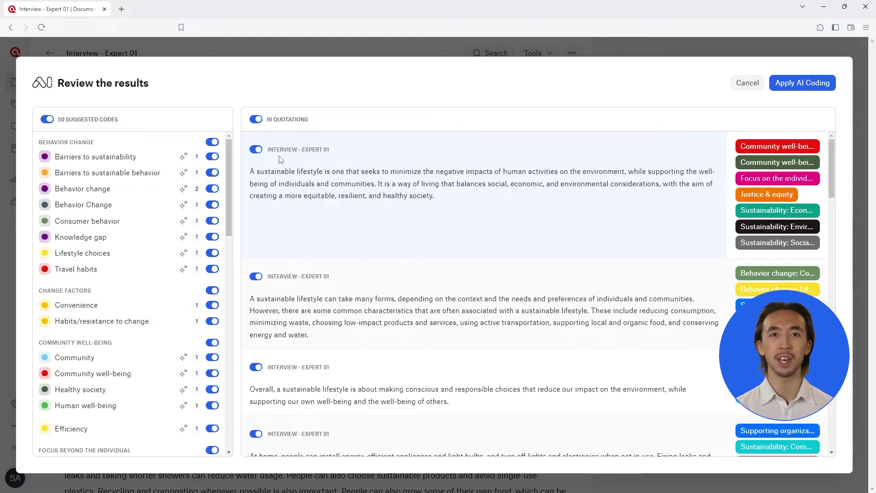
- Apply the AI coding suggestions, excluding Efficiency and the Focus on the Individual group
left_click_drag(227, 159, 243, 224)
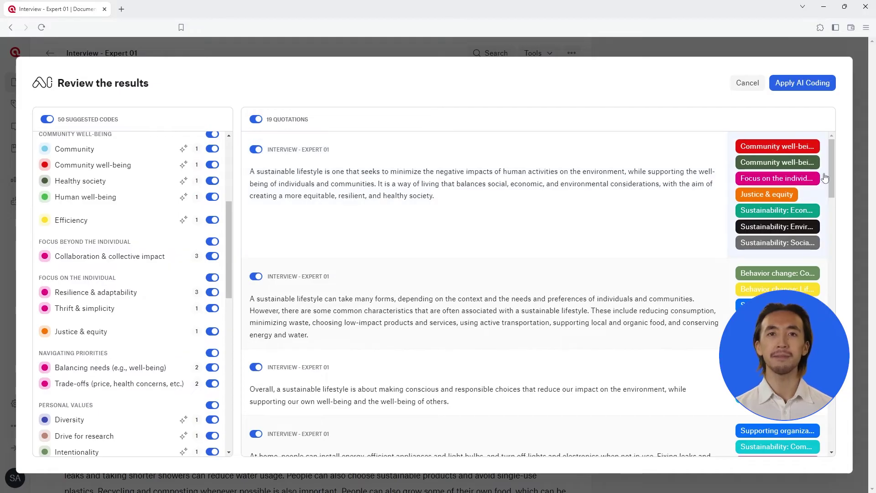
left_click_drag(829, 169, 836, 213)
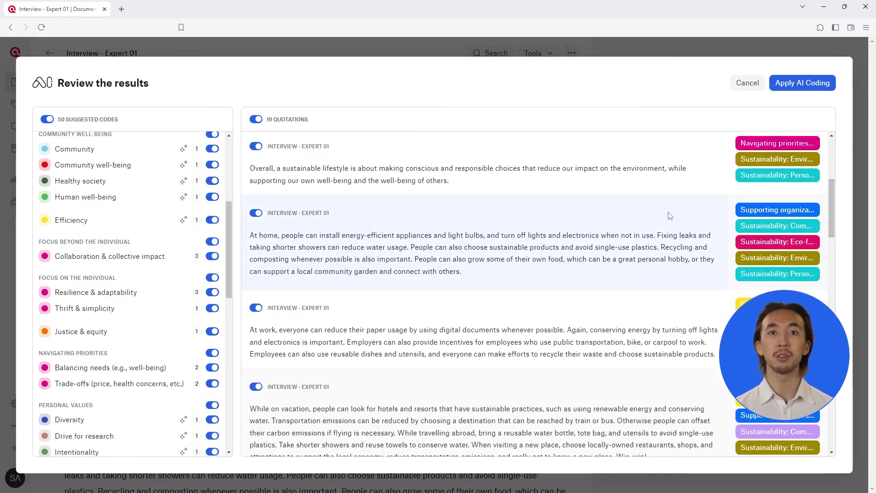
left_click(213, 220)
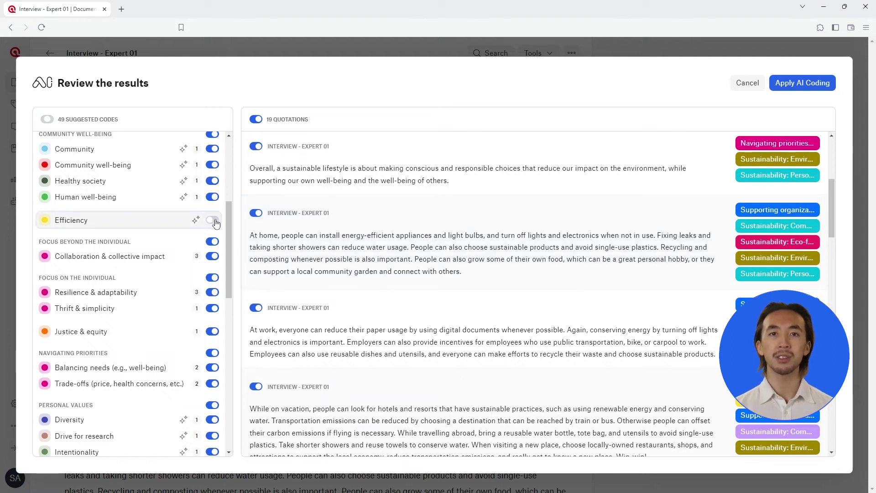
left_click(217, 280)
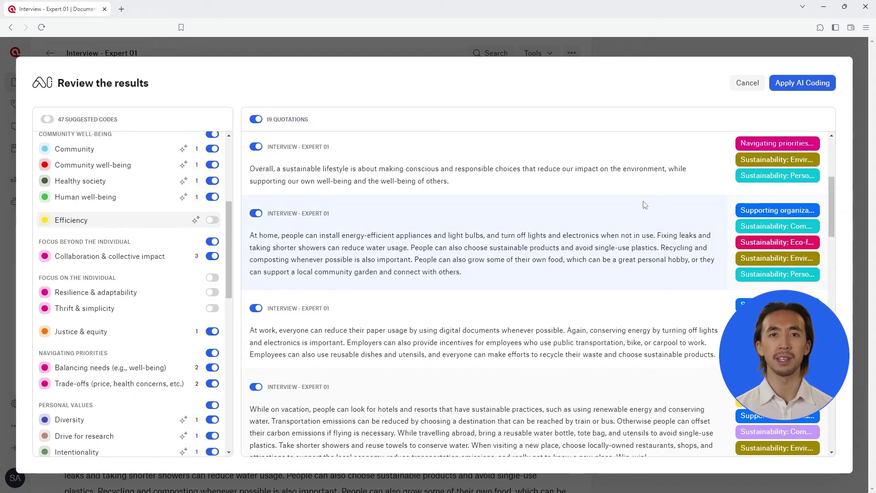
left_click(817, 83)
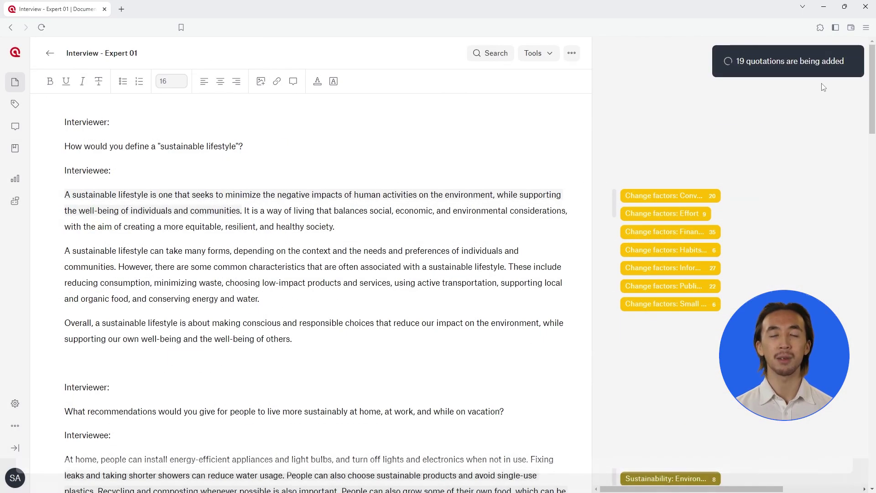